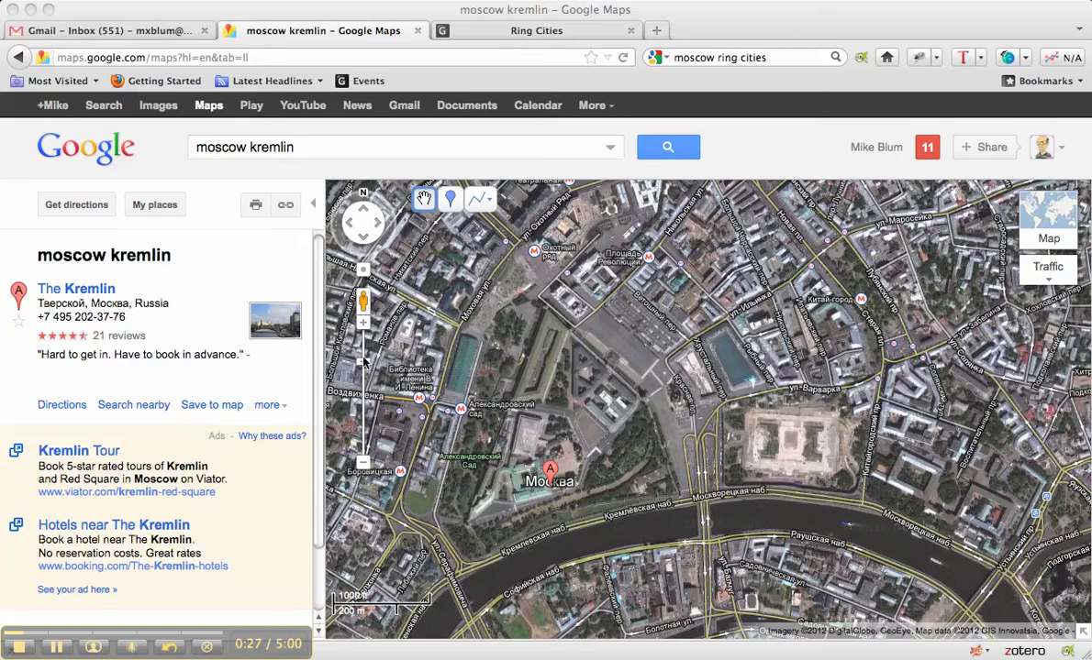
Step: Enter Street View on Red Square beside the Kremlin by placing the Street View figure on the map
click(364, 301)
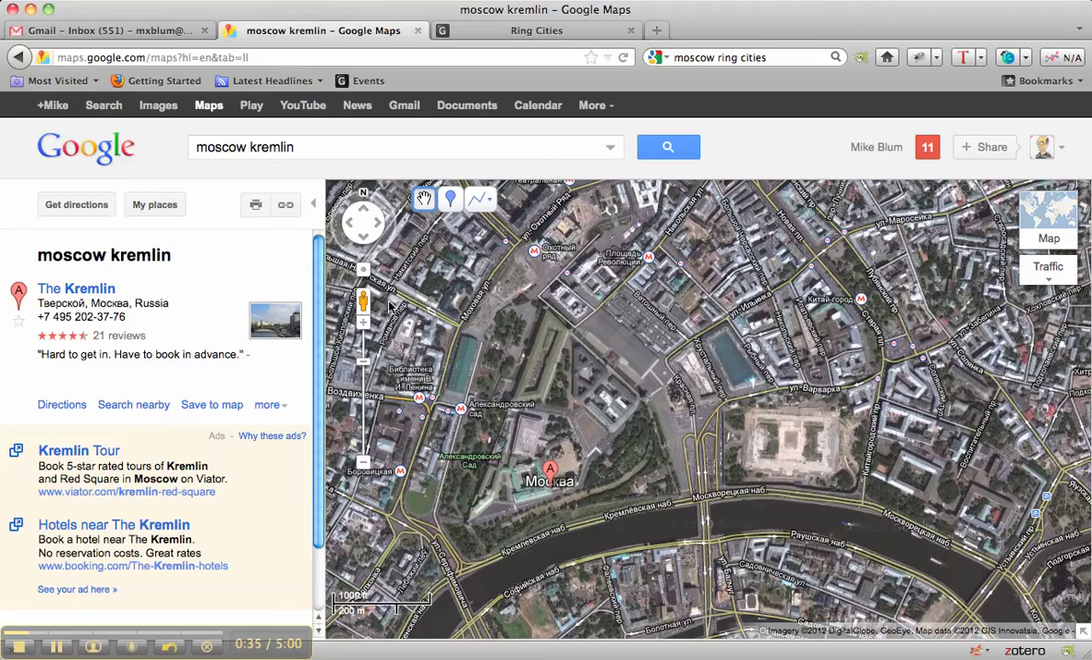
drag(364, 301, 648, 286)
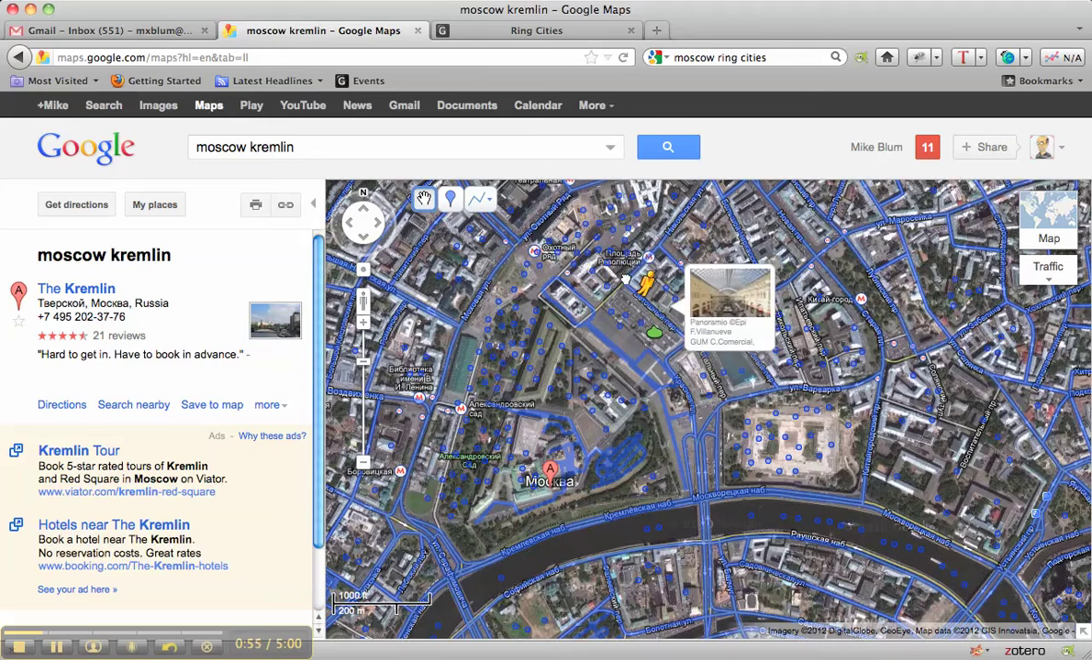
drag(618, 285, 592, 301)
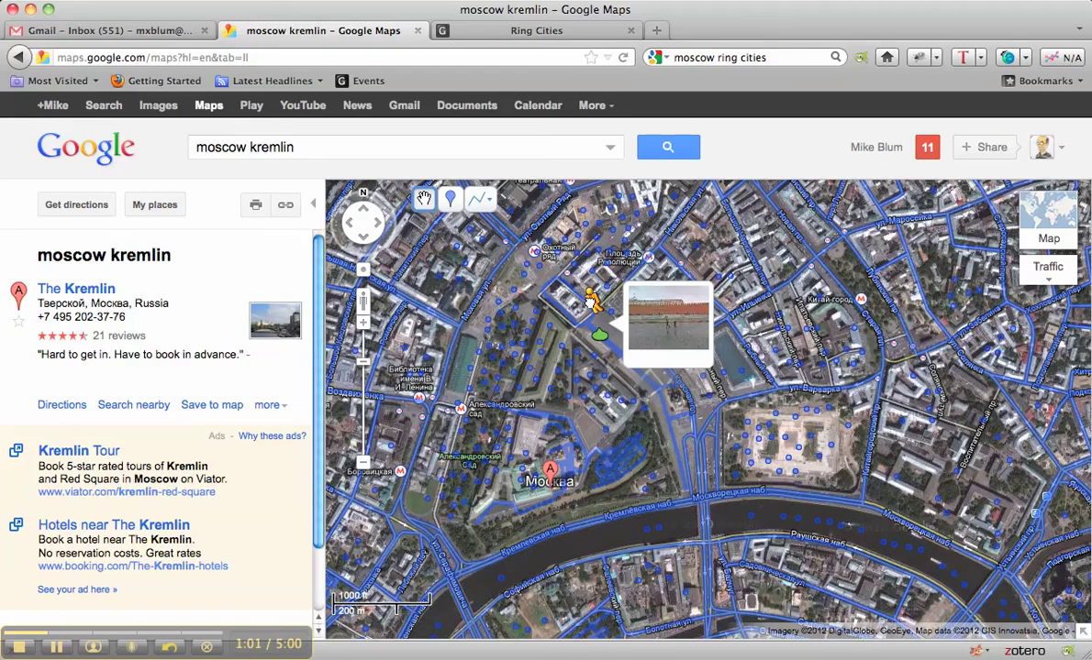
drag(592, 301, 592, 305)
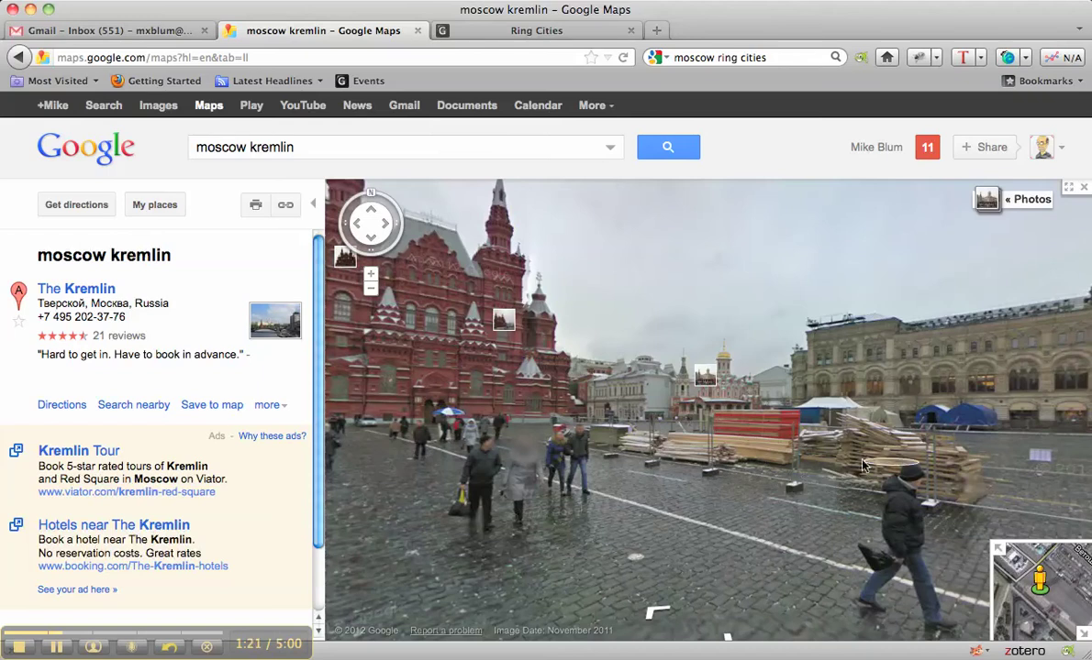
Step: Turn the Street View toward Saint Basil's Cathedral and move forward across Red Square alongside the Kremlin wall
click(886, 372)
drag(921, 498, 407, 421)
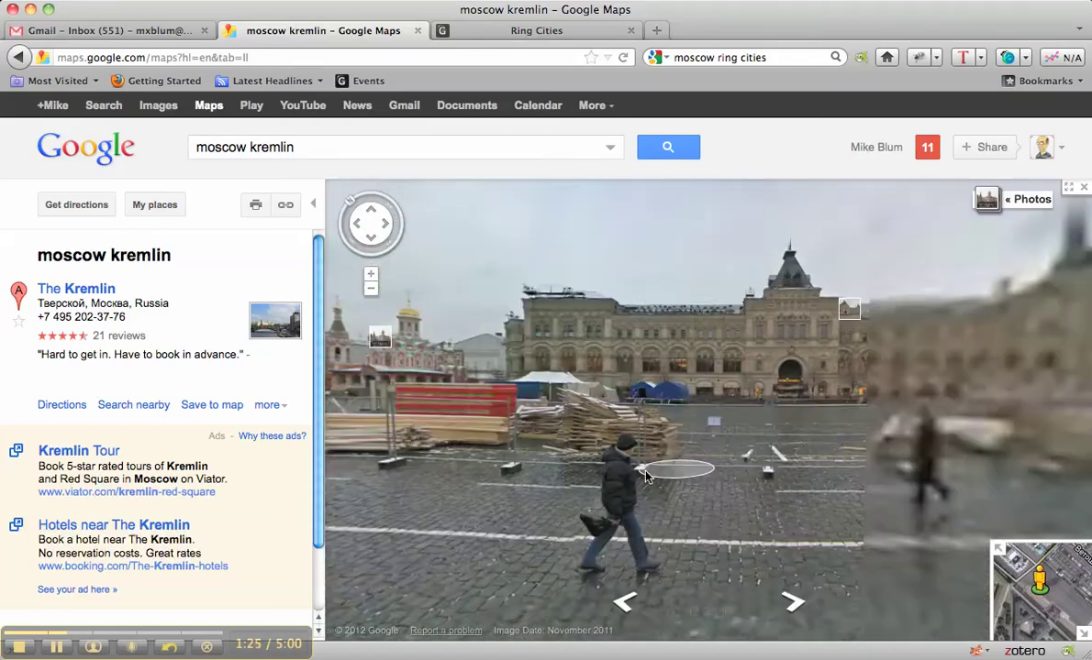
drag(867, 463, 443, 455)
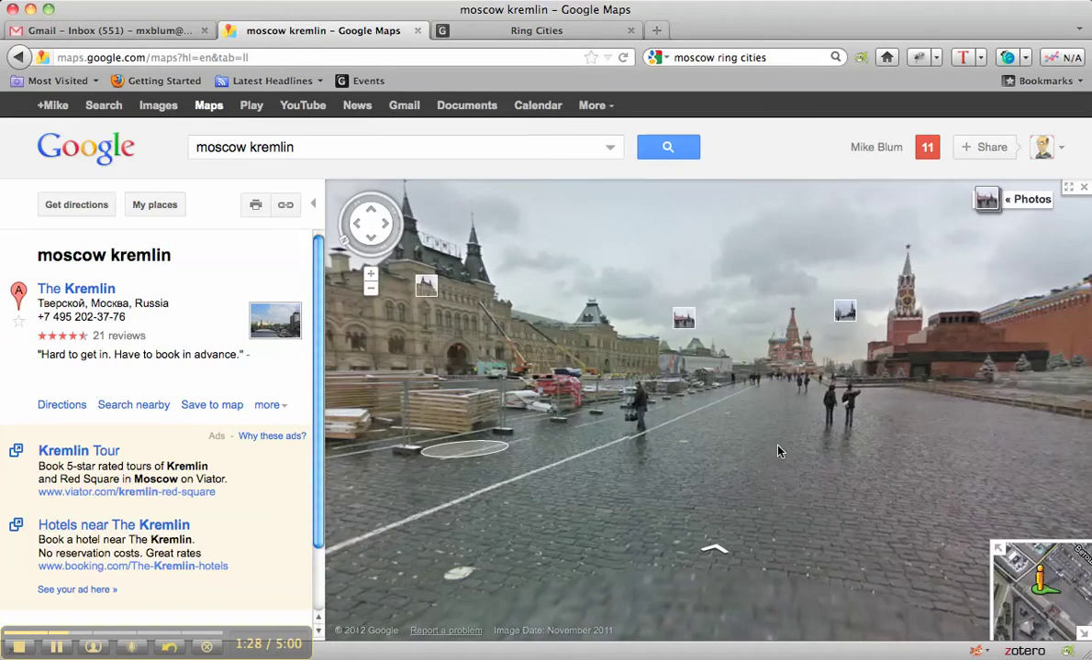
click(625, 450)
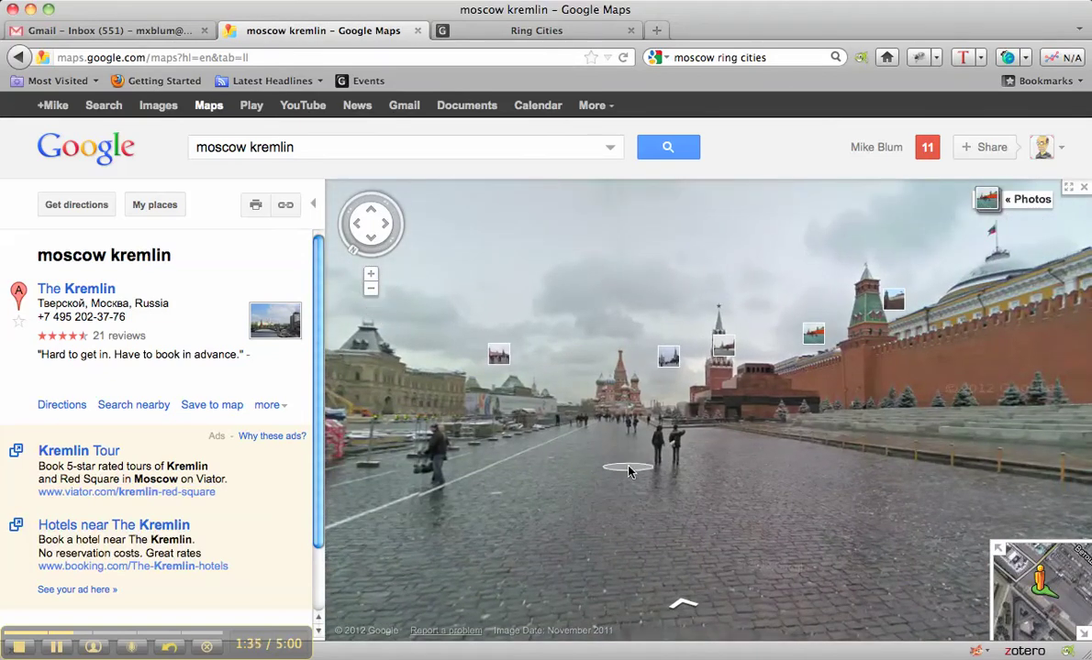
click(628, 469)
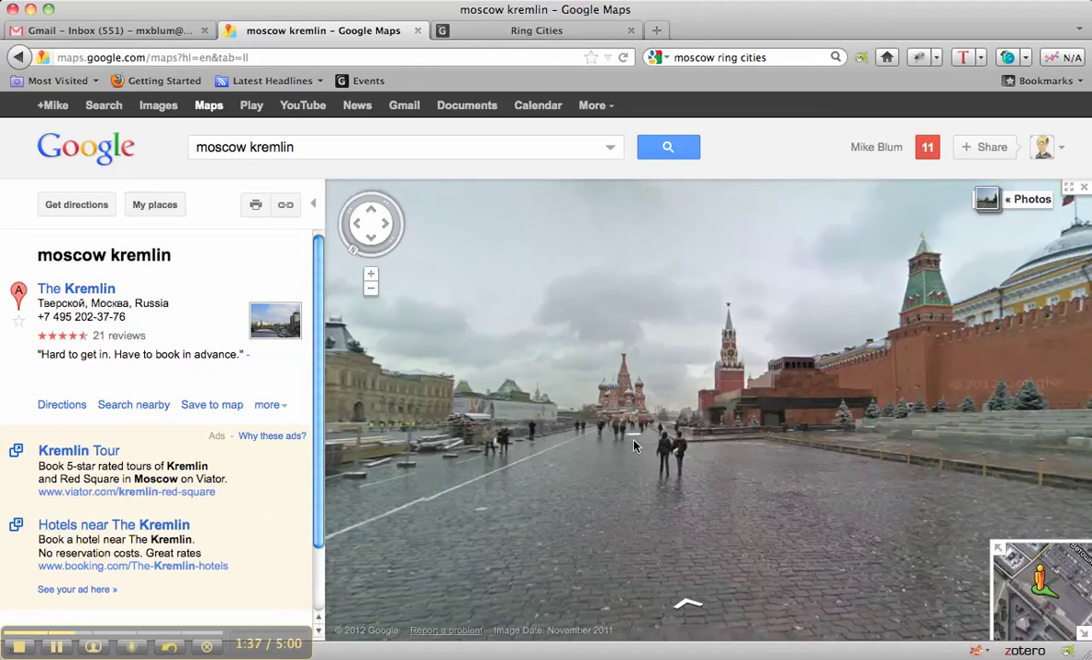
click(633, 450)
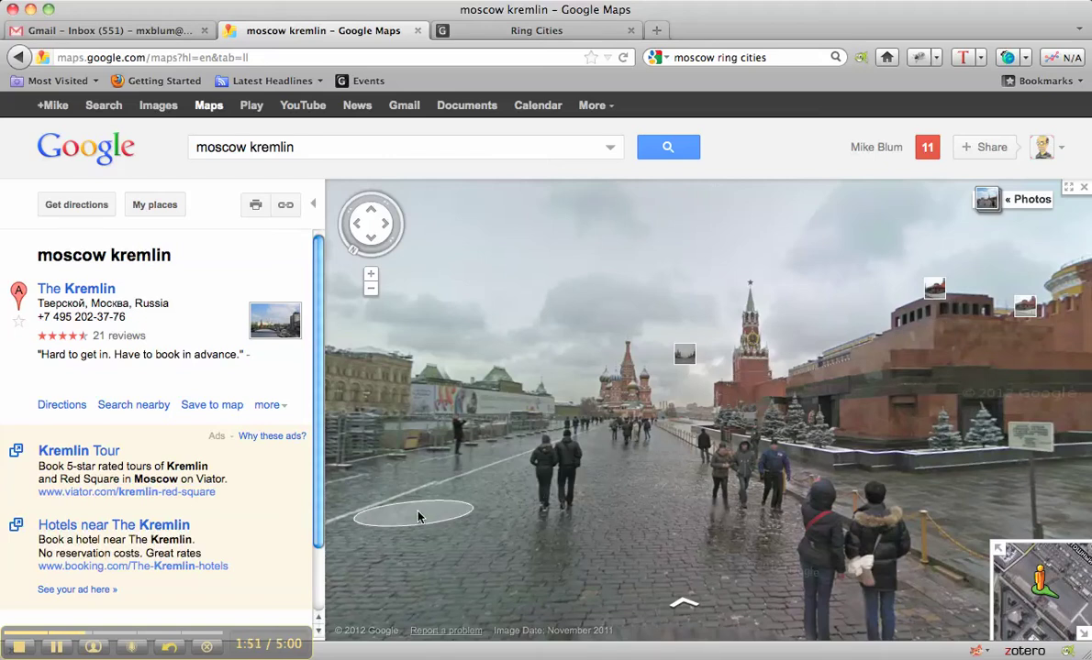
Step: Try to open the customization preview for embedding the Red Square view, and switch to the same view in Safari
click(285, 209)
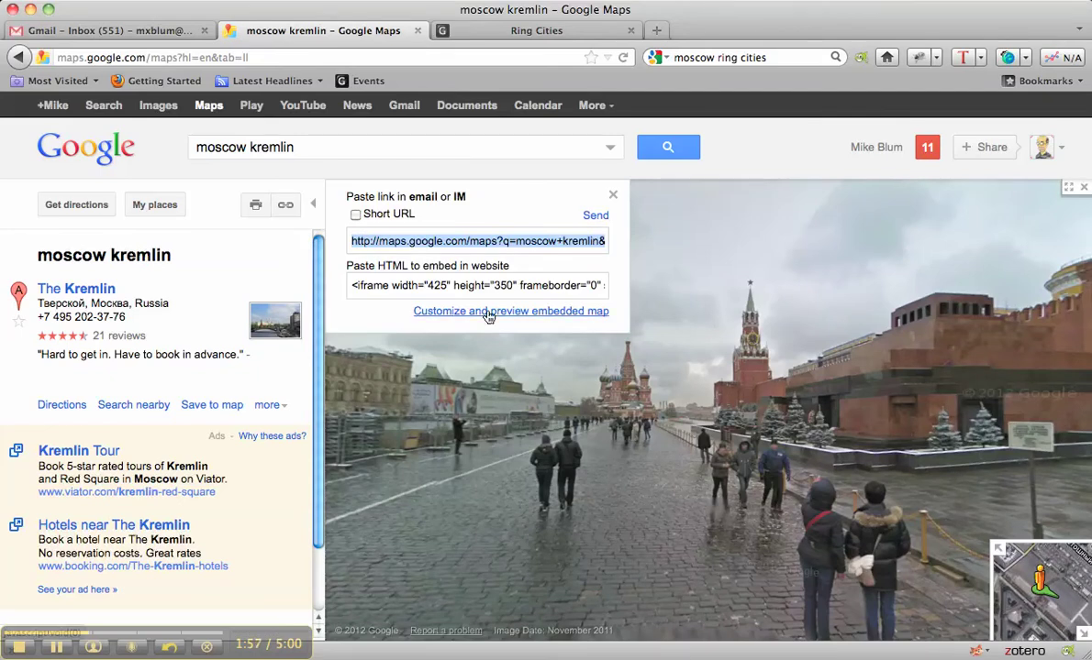
click(488, 311)
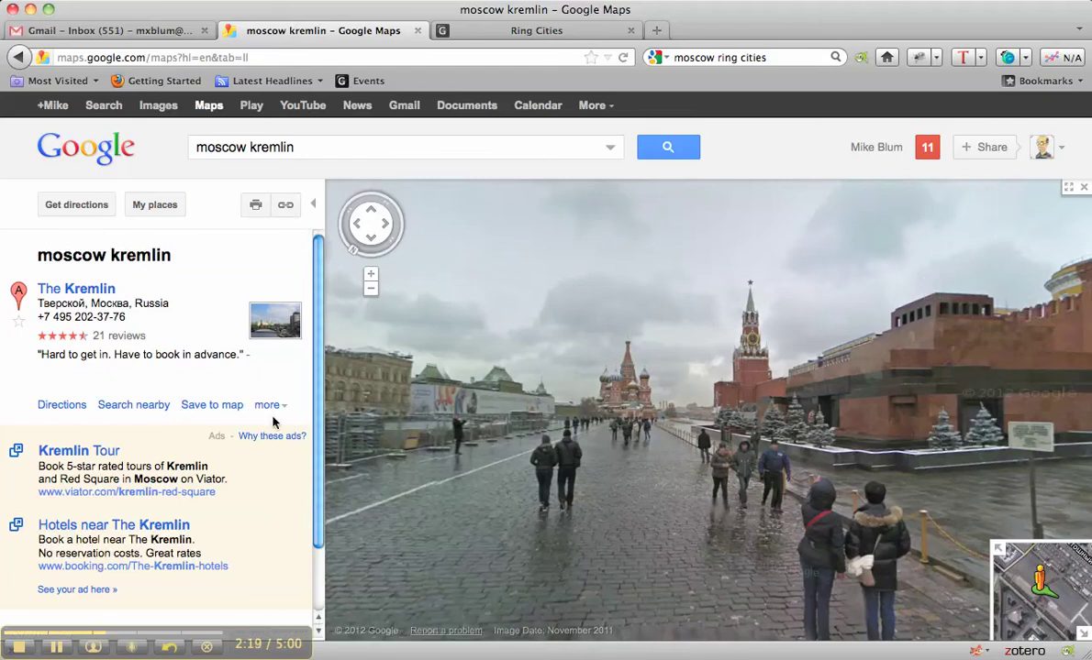
click(69, 649)
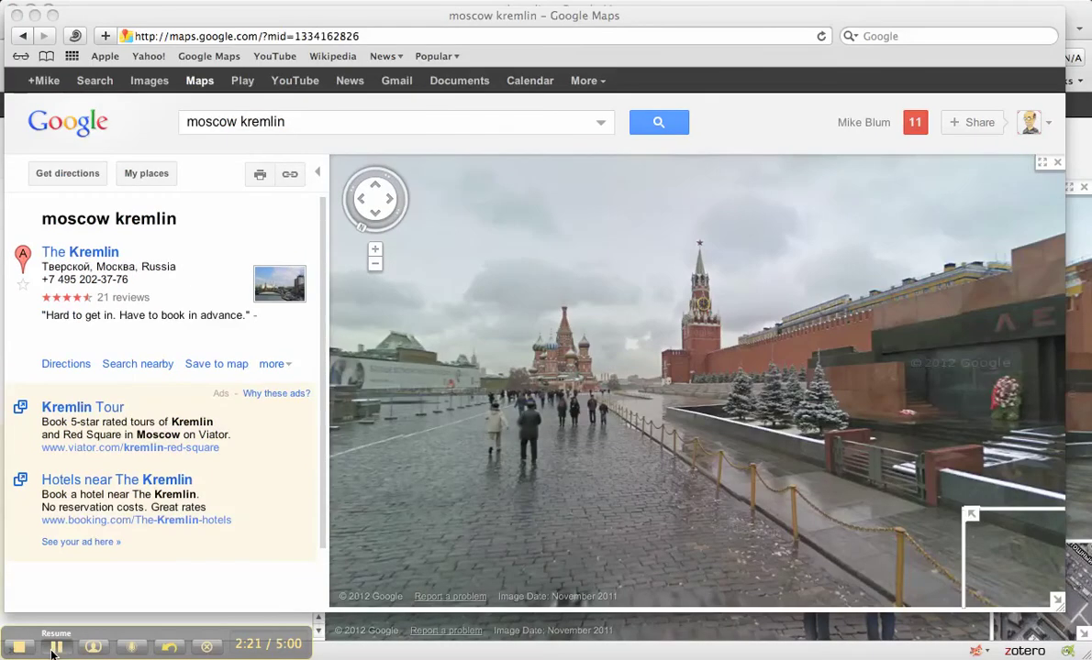
click(55, 646)
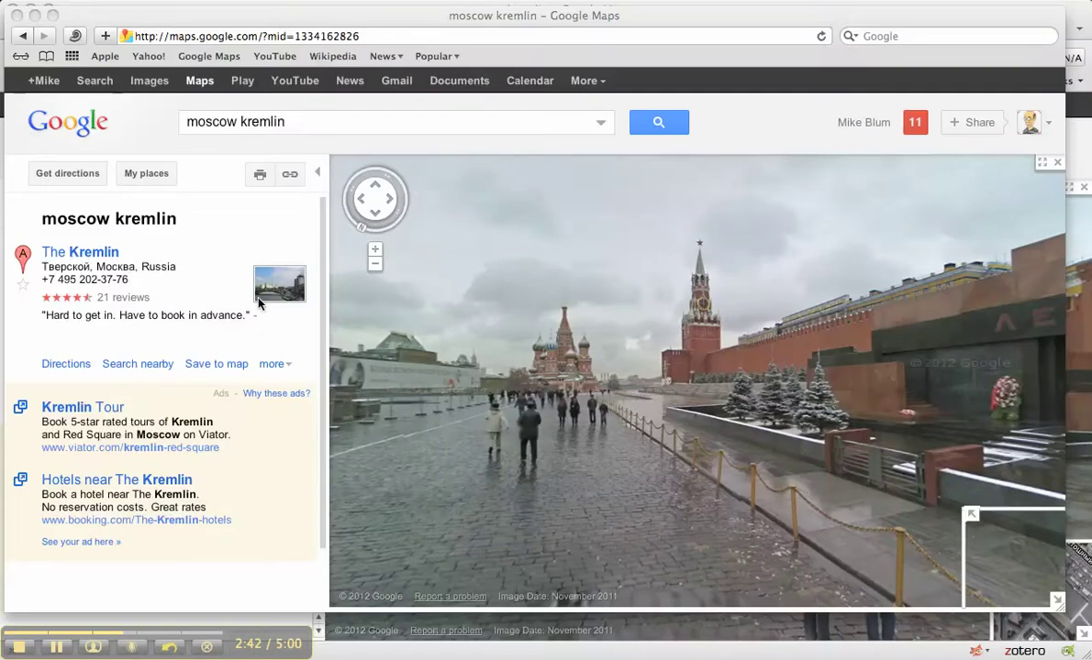
Step: Show the link and embed options for the Red Square Street View and open its customization preview
click(291, 180)
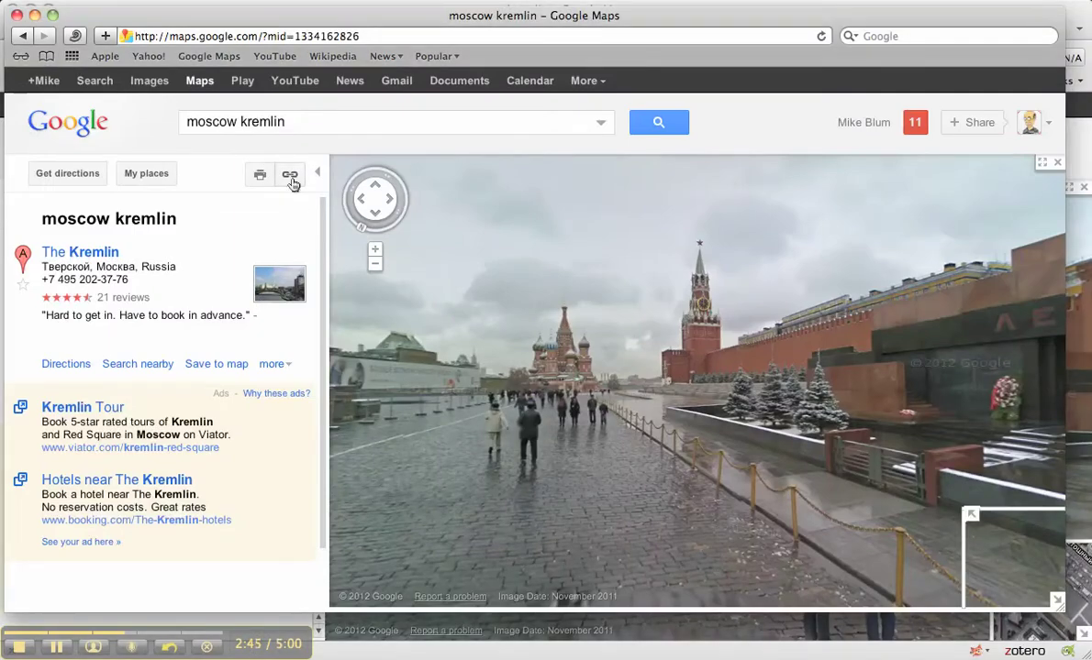
click(289, 177)
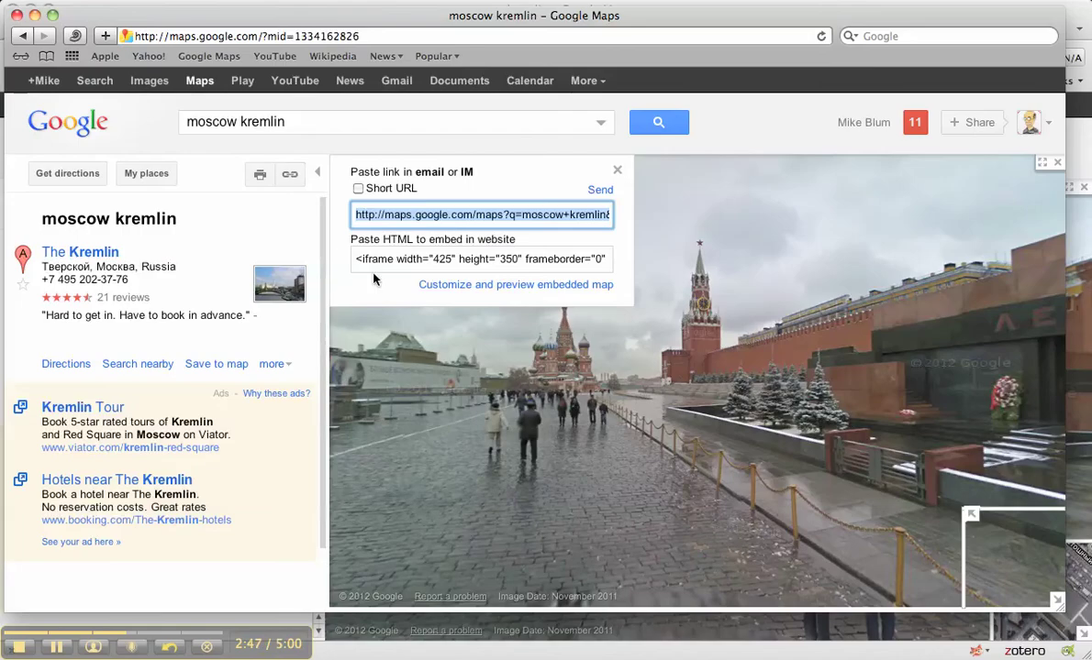
click(461, 286)
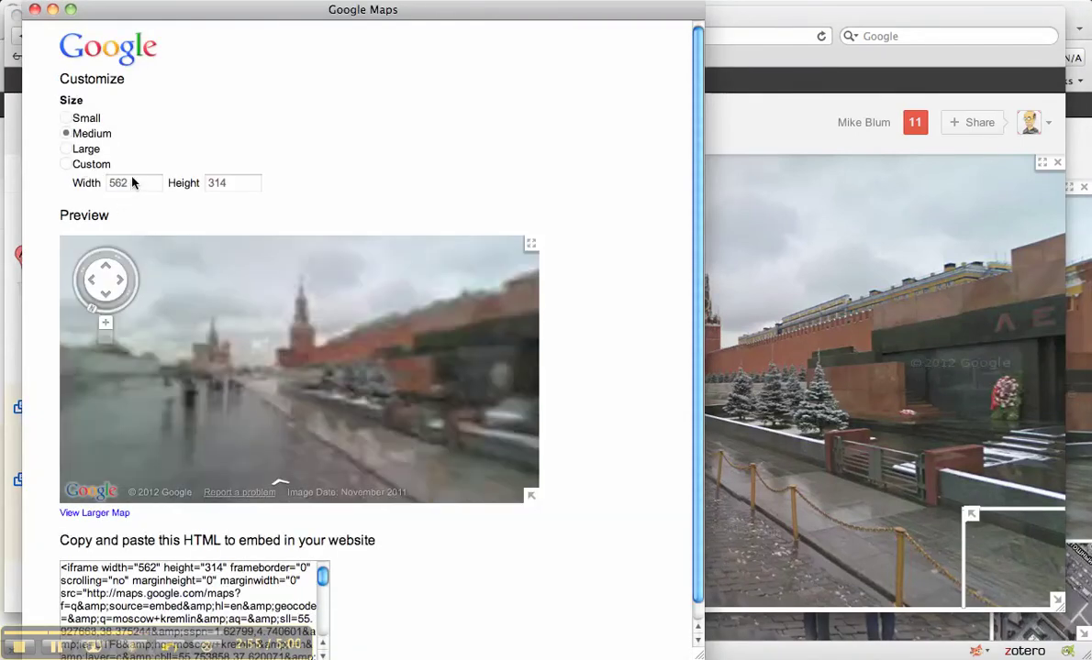
Step: Give the embedded map a custom size with a width of 800 and a height of 600, and refresh the preview
click(71, 165)
click(142, 183)
drag(142, 184, 84, 182)
text(800)
drag(238, 179, 195, 180)
text(600)
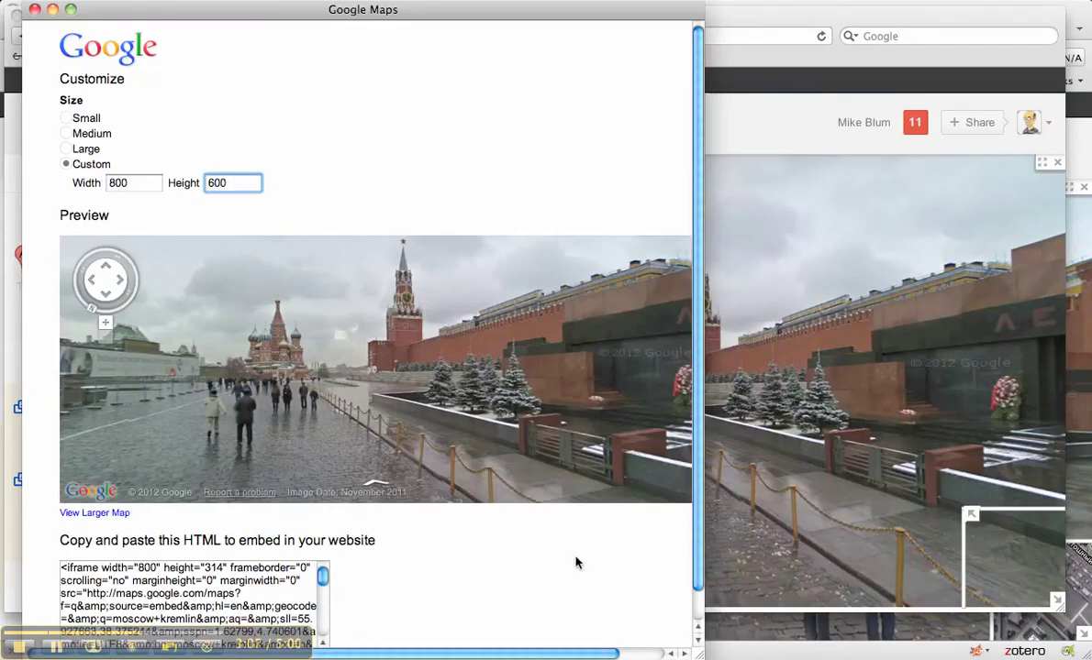
click(150, 184)
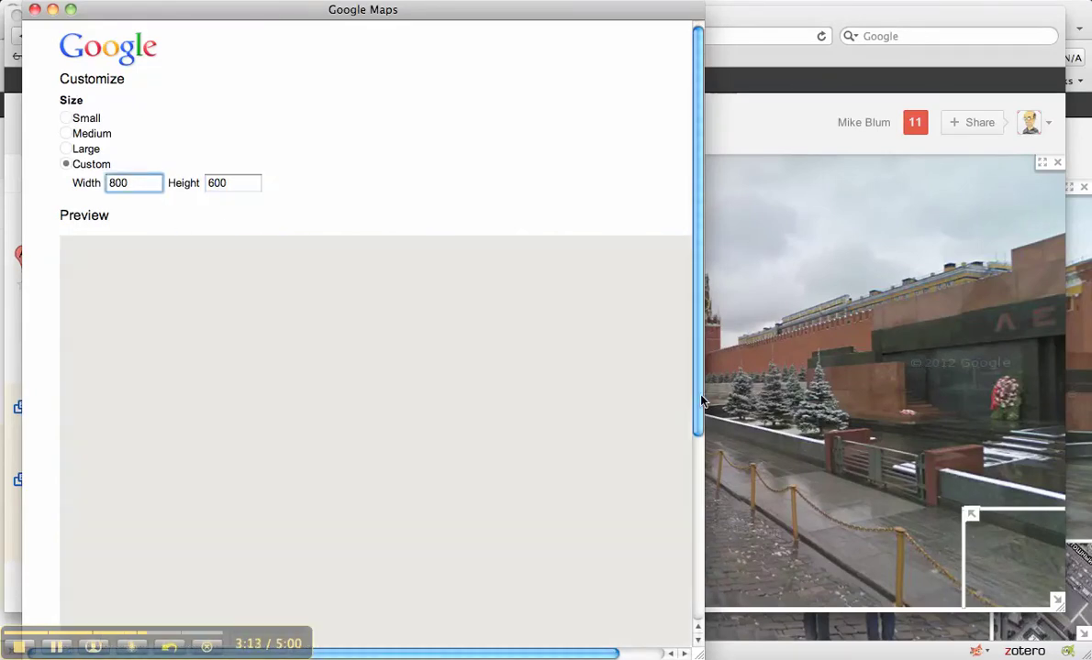
drag(702, 400, 706, 479)
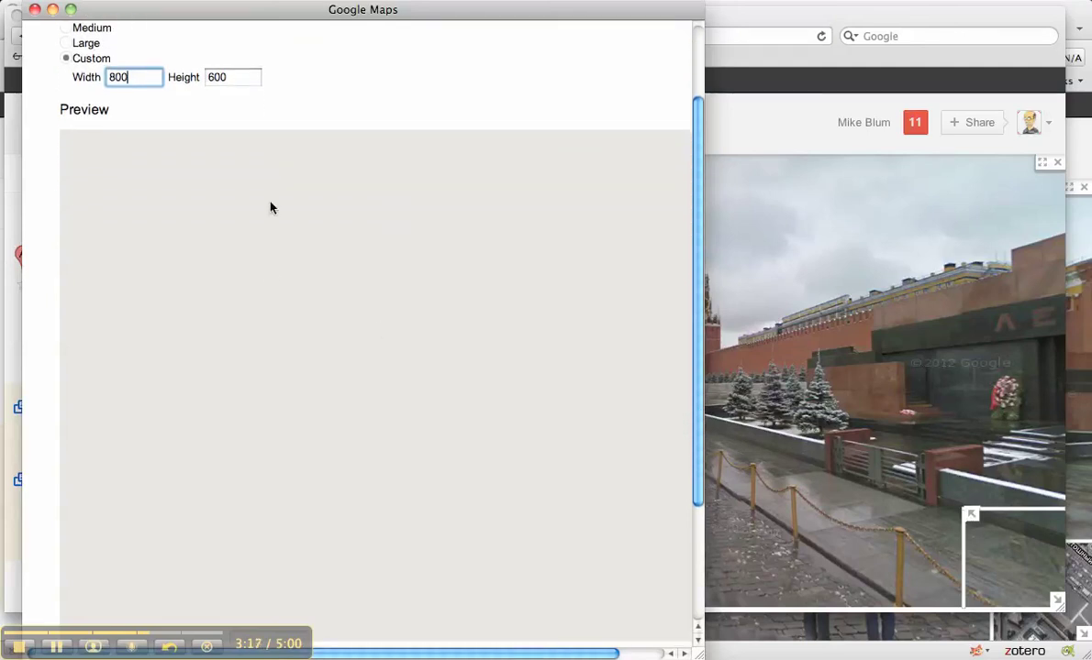
key(Tab)
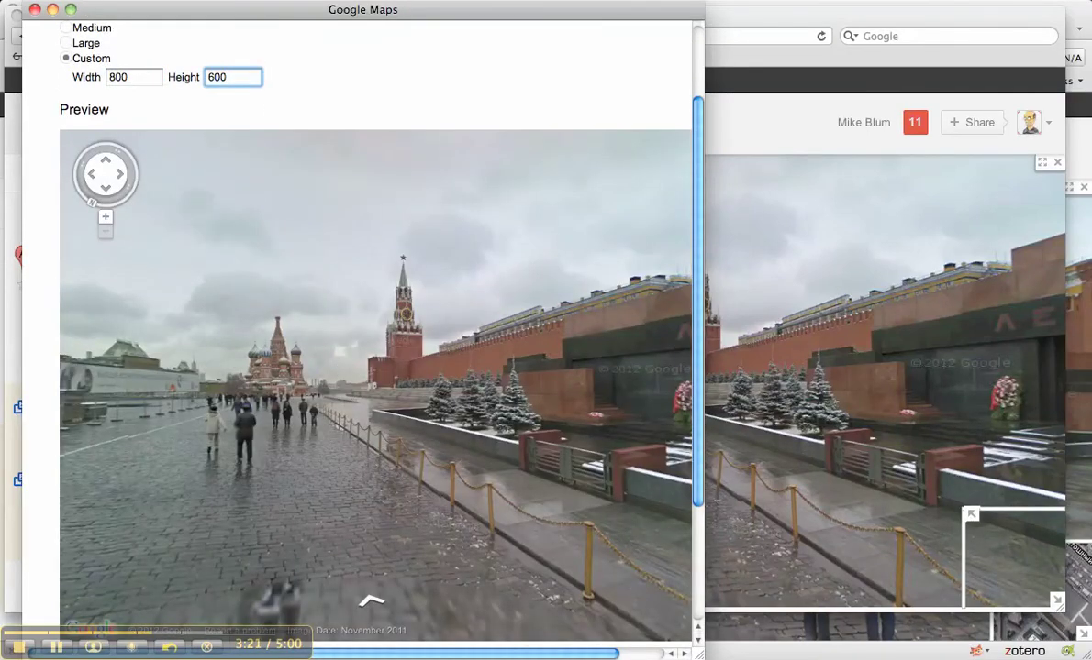
Step: Check the resized preview, reposition the customization window and select the entire HTML embed code
drag(538, 655, 584, 655)
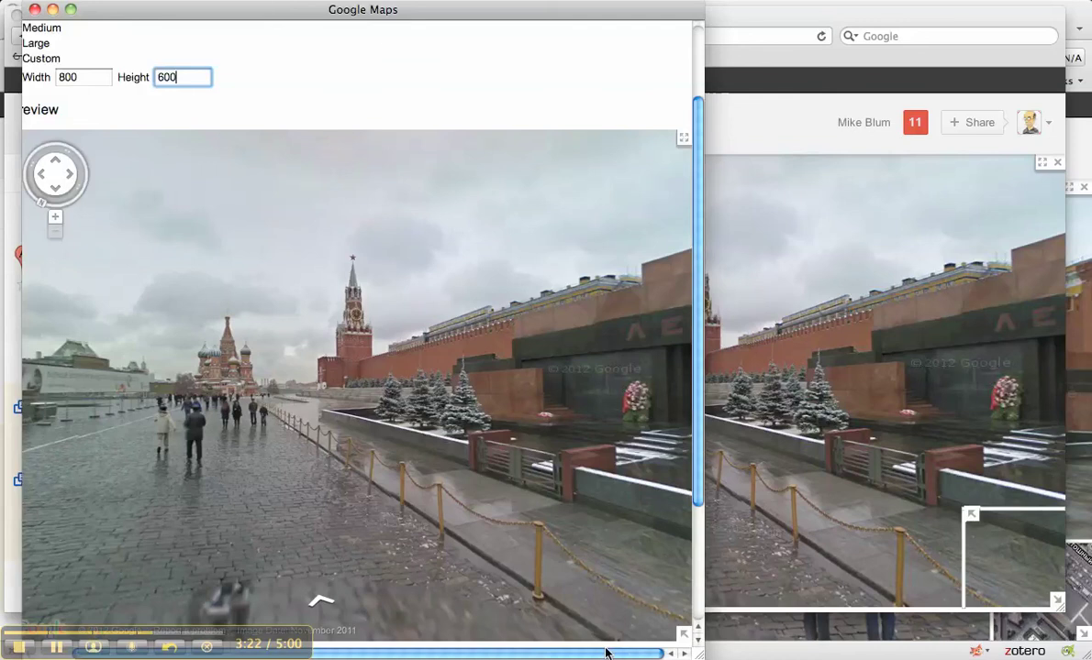
scroll(647, 486, down, 5)
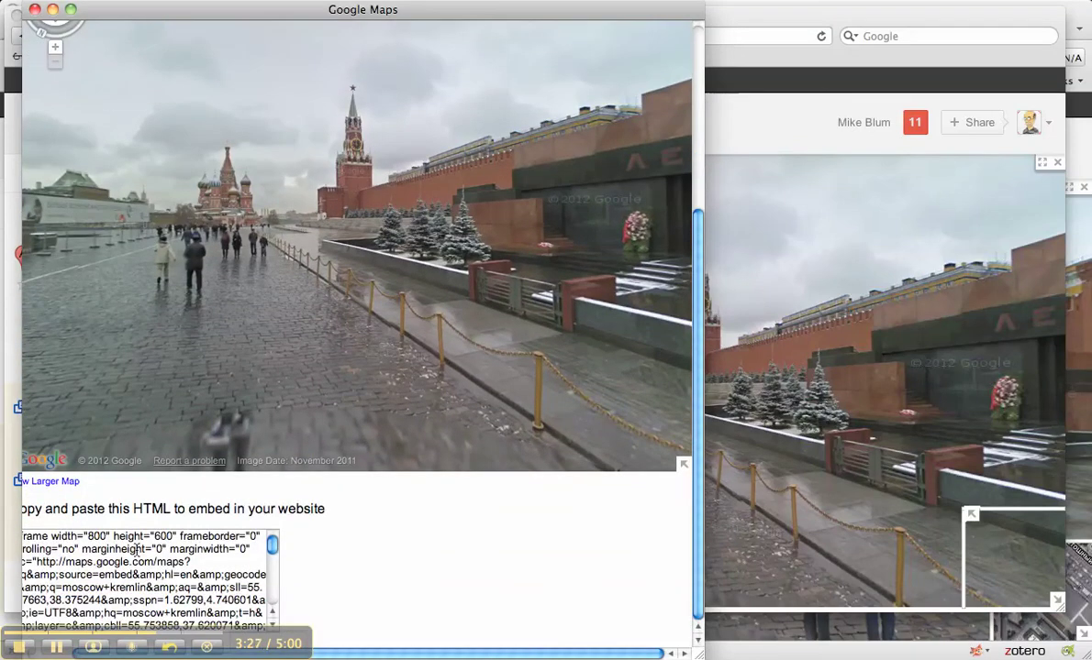
drag(178, 14, 250, 17)
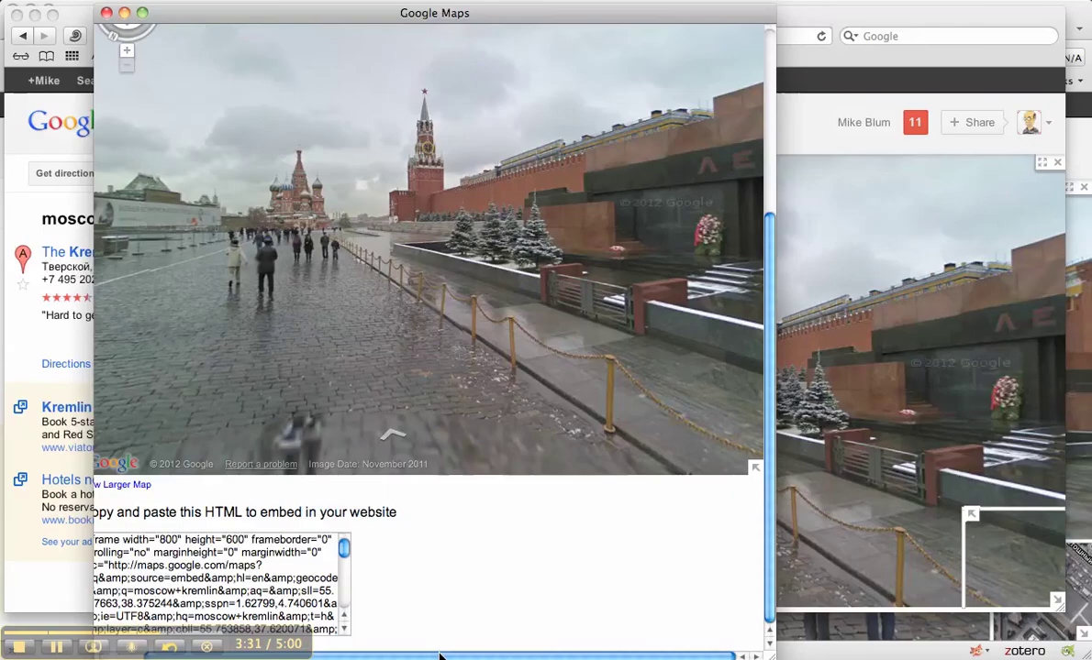
drag(439, 651, 378, 653)
click(160, 554)
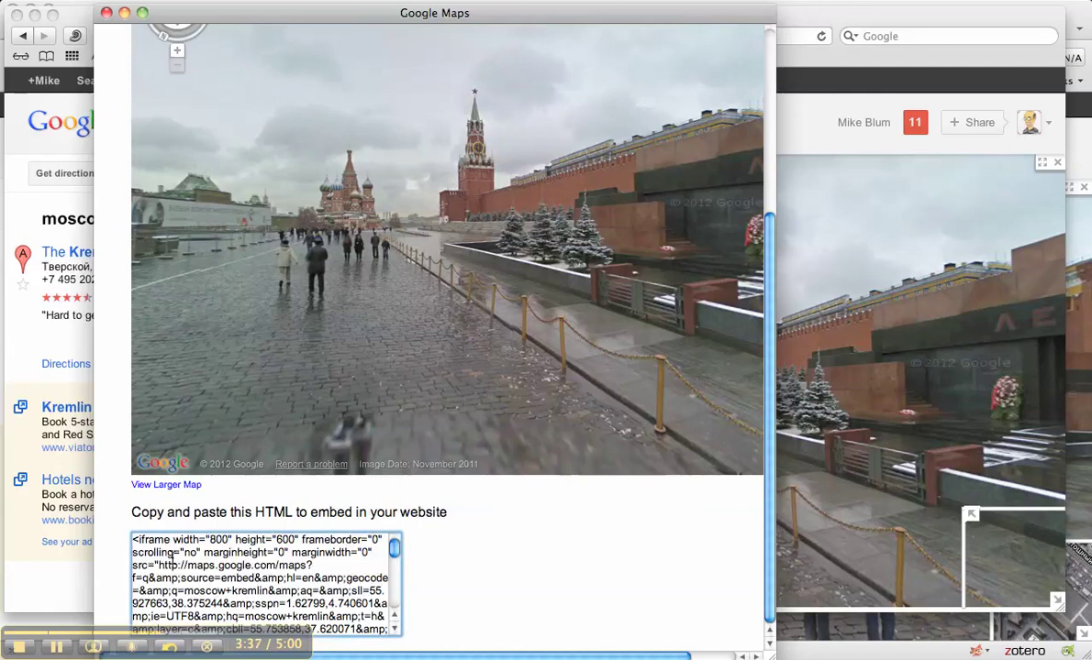
key(super+a)
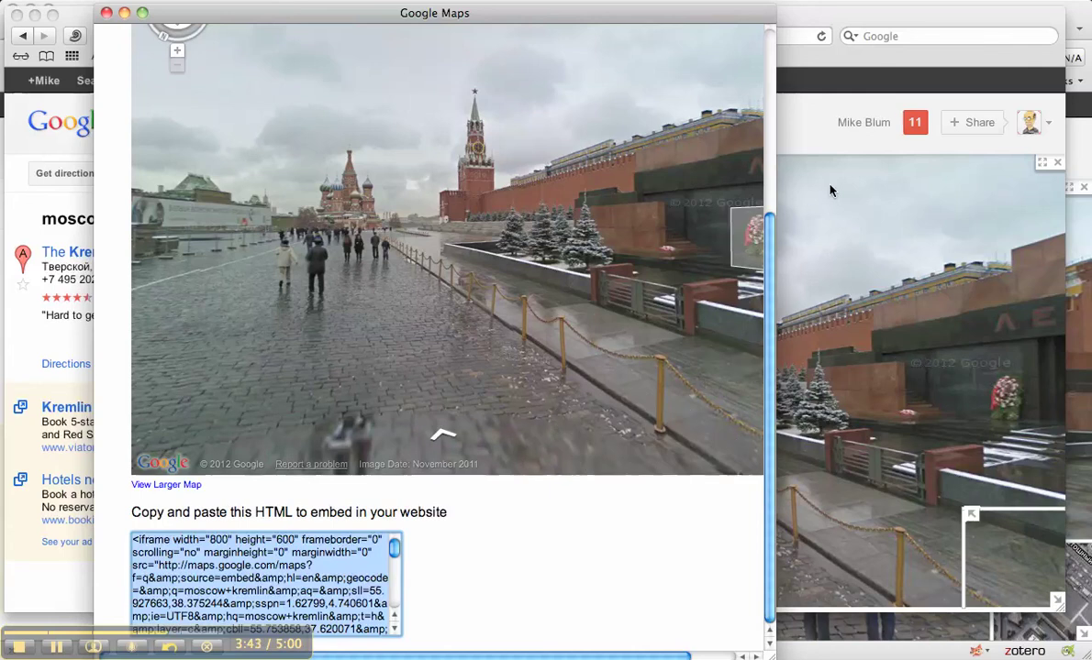
Step: Switch back to Firefox, look over the embedded map in the Ring Cities blog post, and open the post for editing
click(1005, 18)
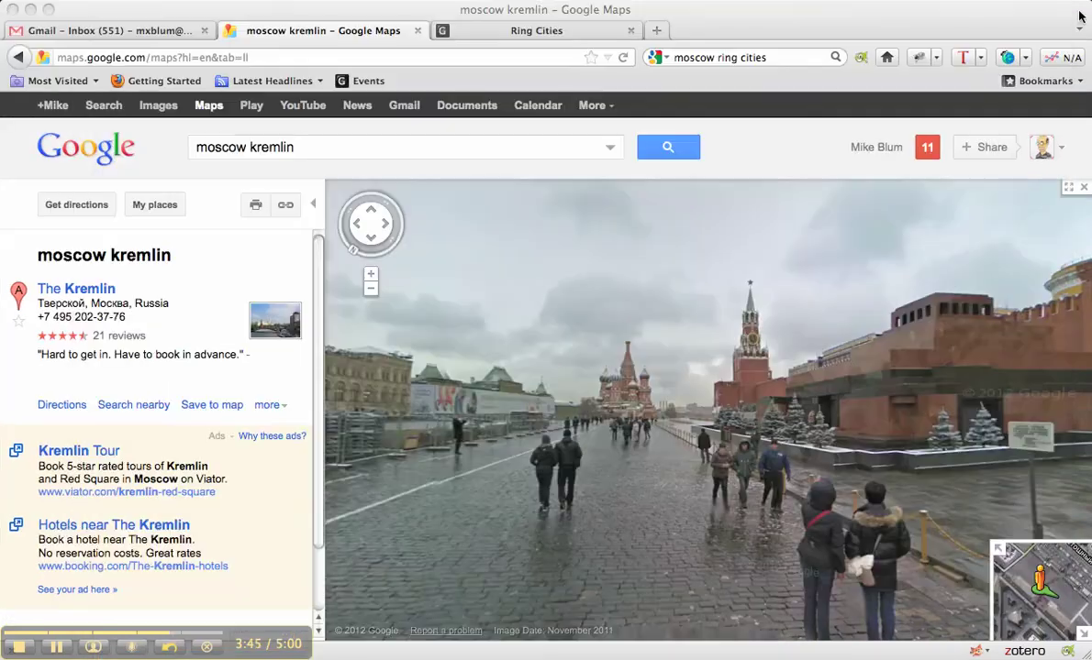
click(536, 34)
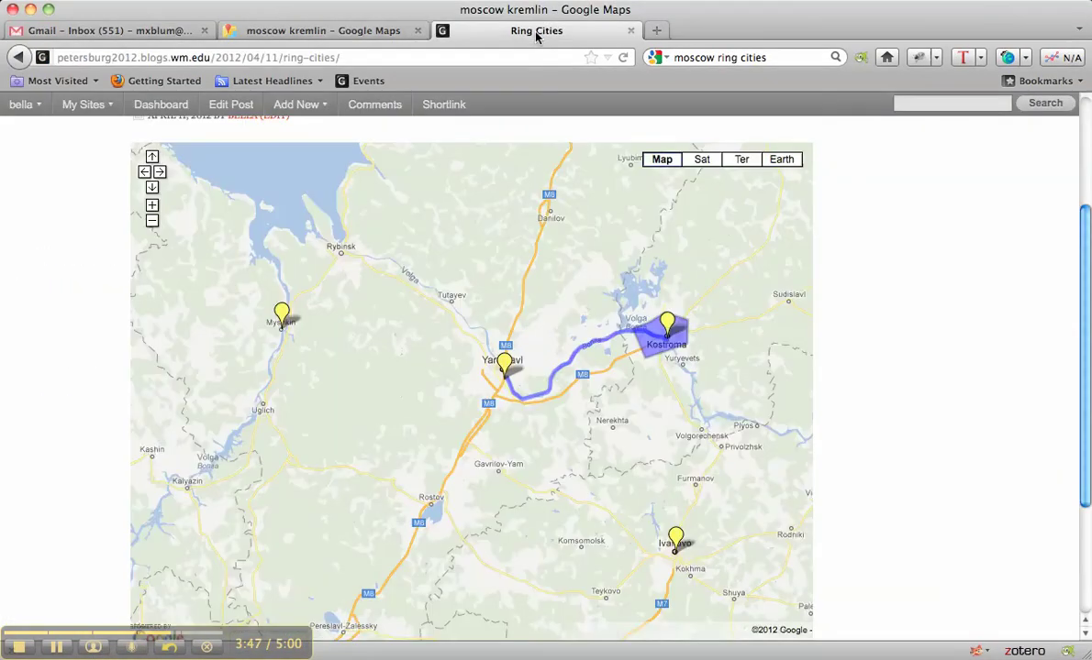
drag(1084, 315, 1087, 193)
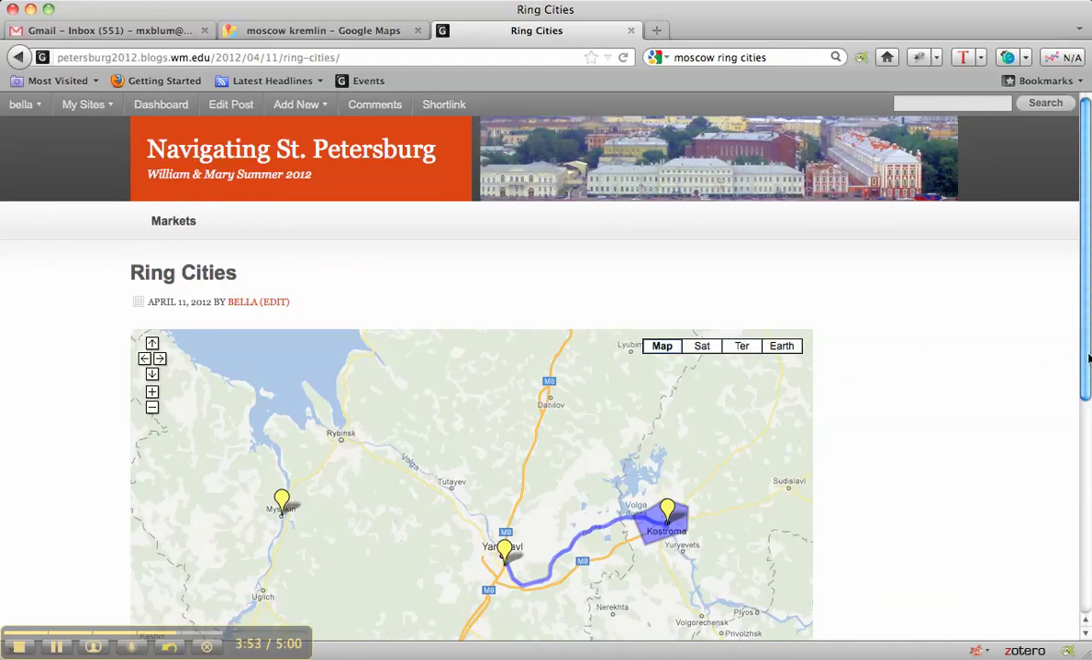
drag(1087, 360, 1089, 550)
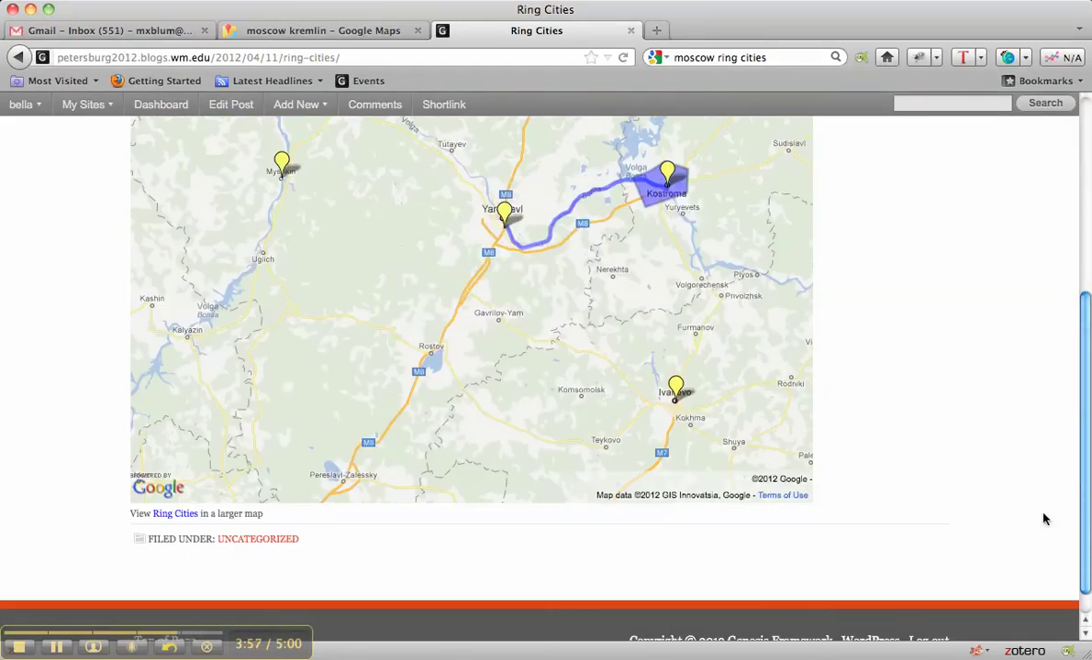
drag(1089, 504, 1089, 373)
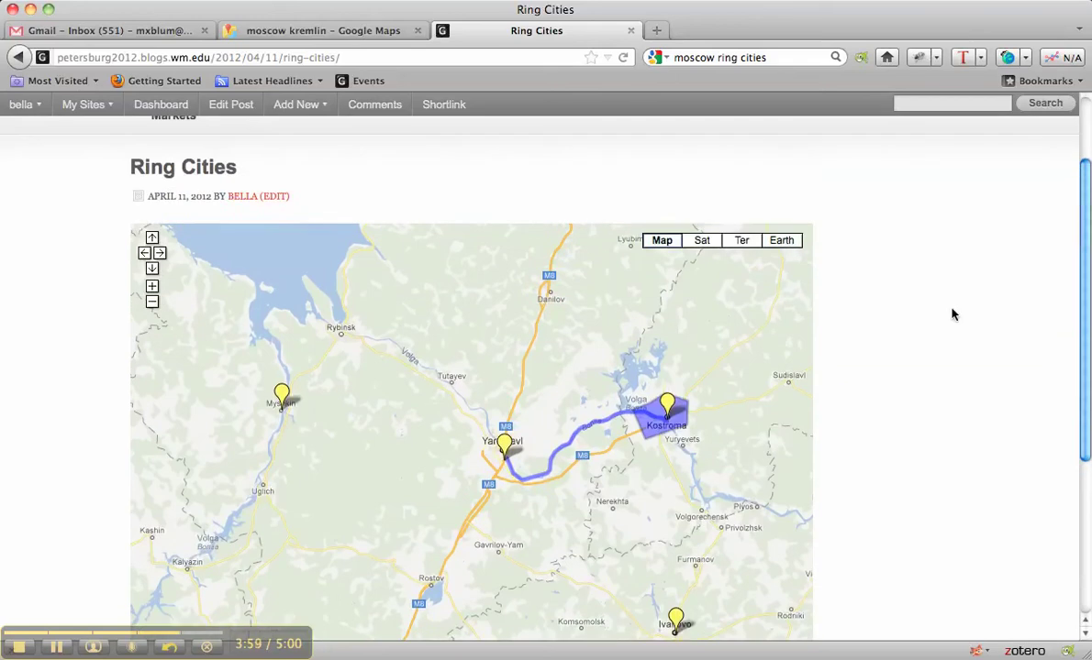
click(276, 198)
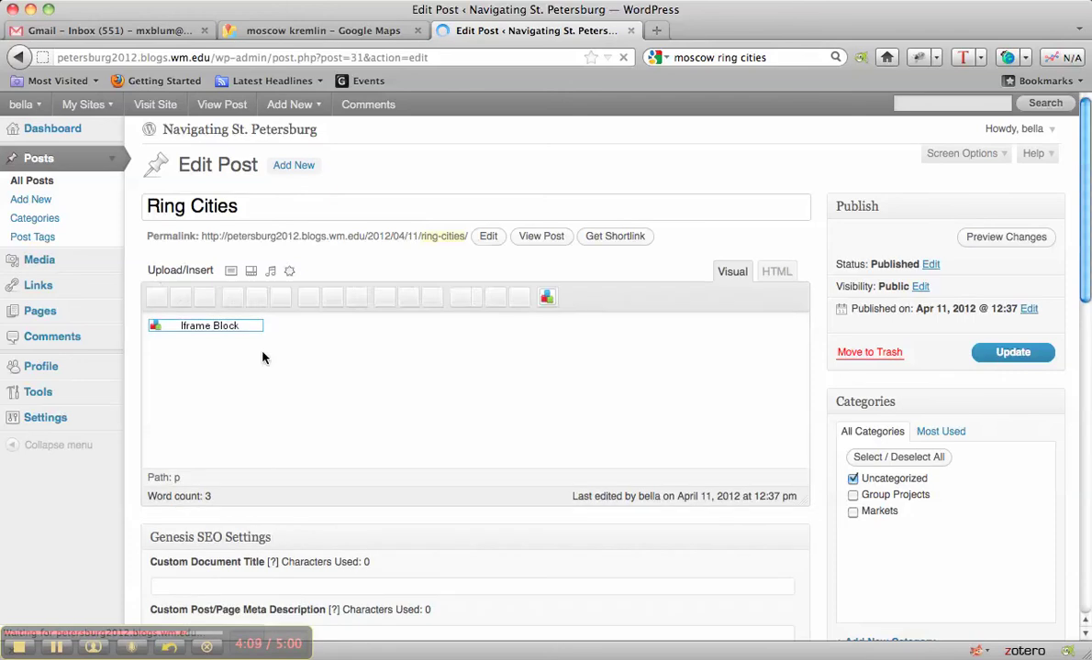
Step: Open the blog's Global Content Blocks settings and start adding a new content block
click(44, 419)
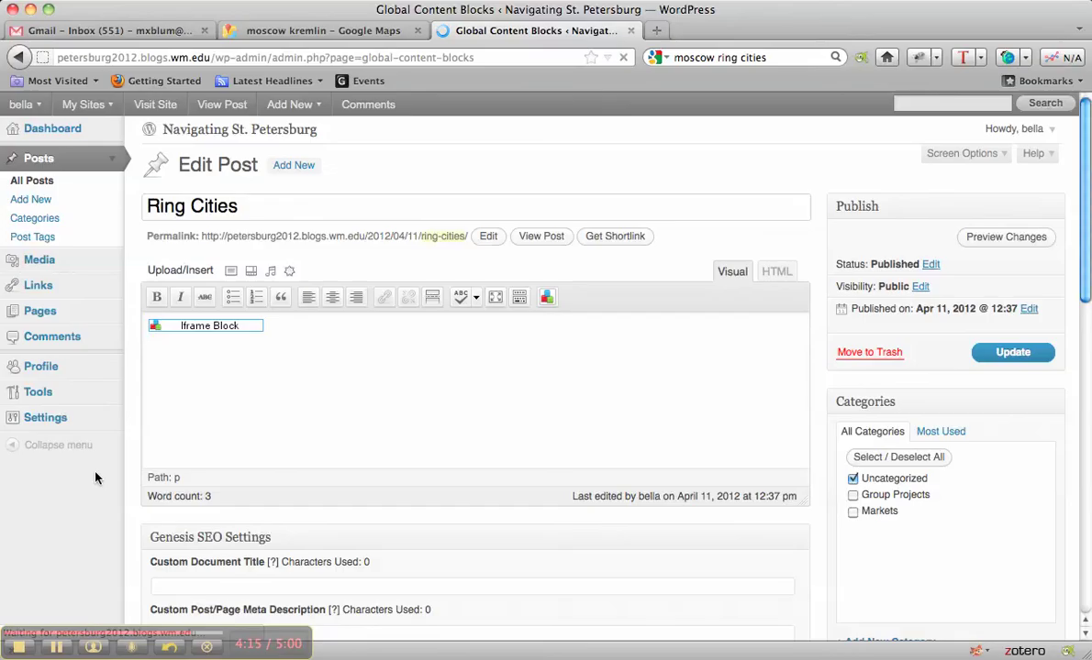
click(72, 365)
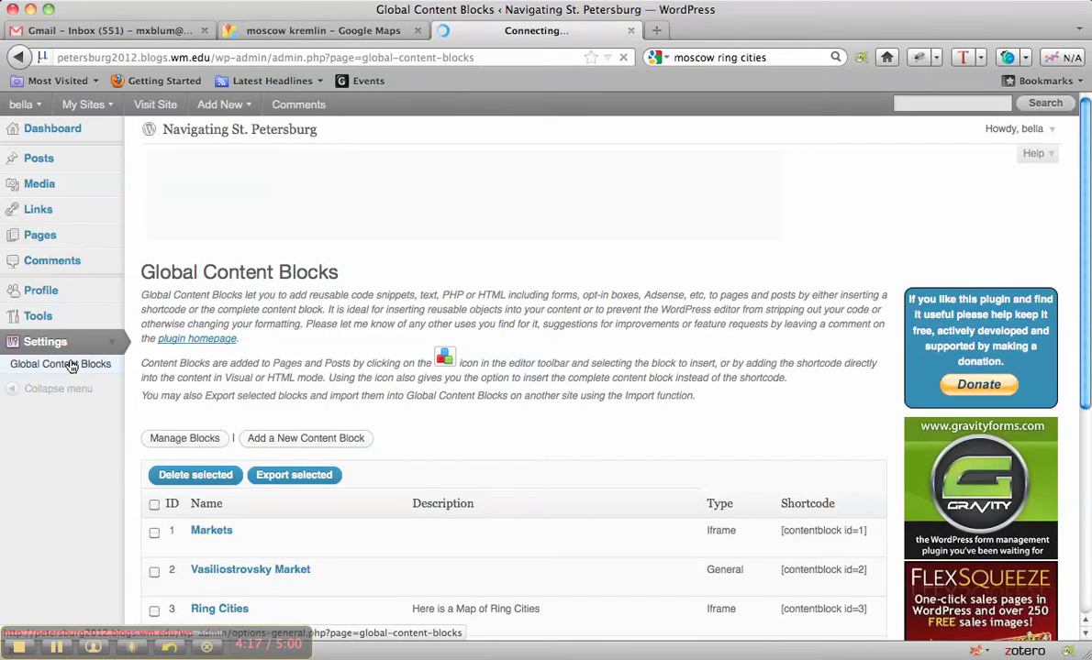
click(303, 439)
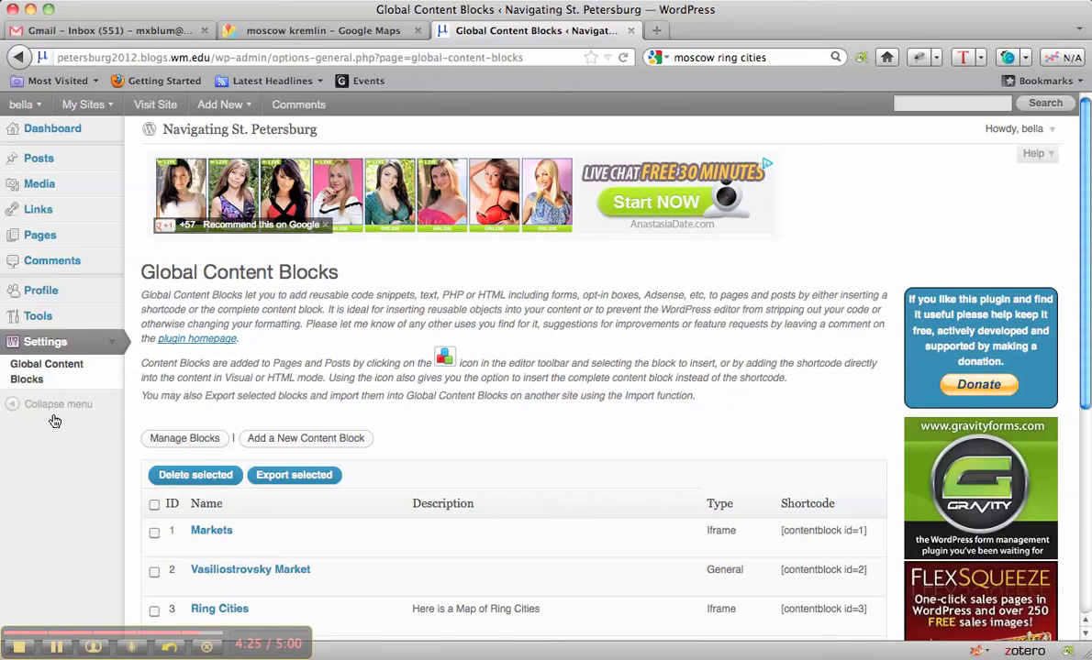
scroll(339, 559, down, 3)
scroll(217, 531, down, 2)
scroll(219, 531, up, 4)
click(288, 392)
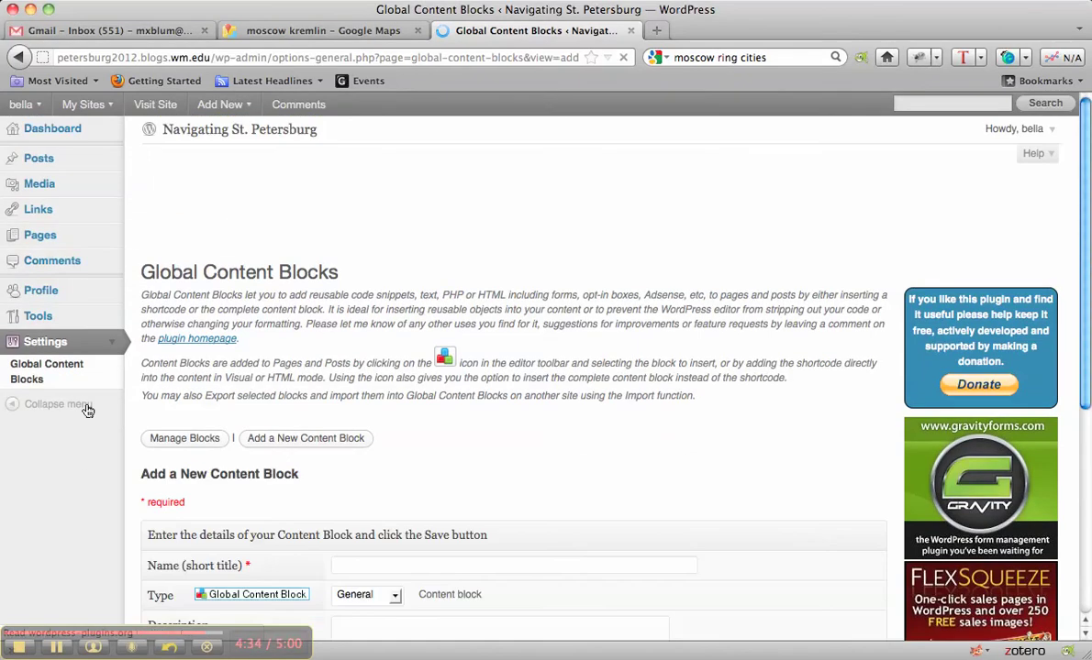
Step: Name the new content block Kremlin and set its type to Iframe
scroll(85, 475, down, 5)
click(381, 273)
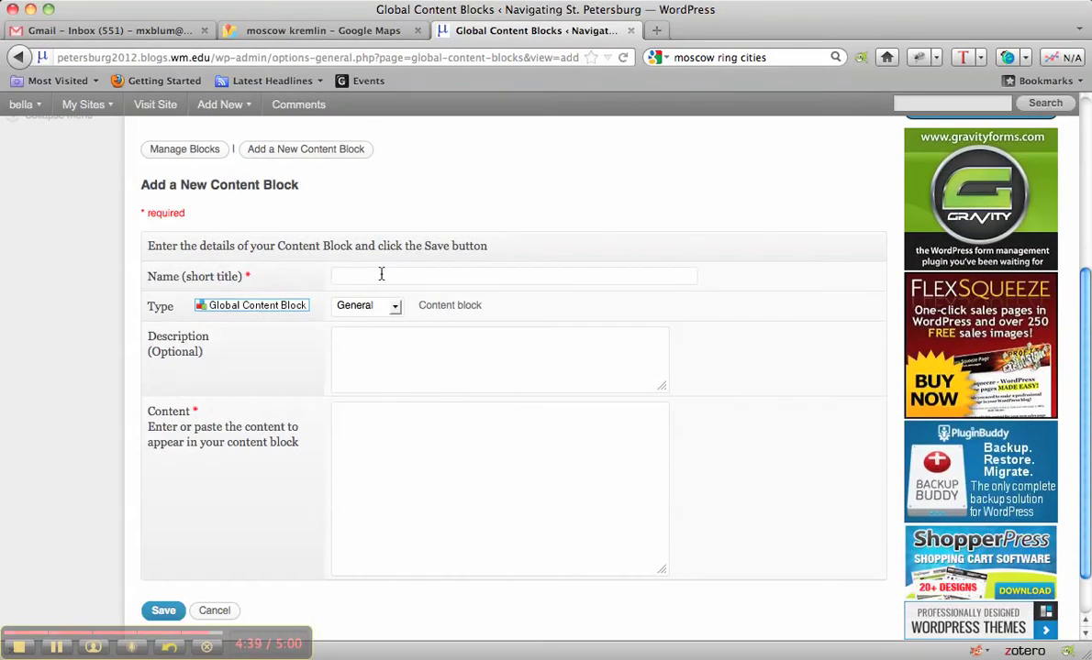
text(Kremlin)
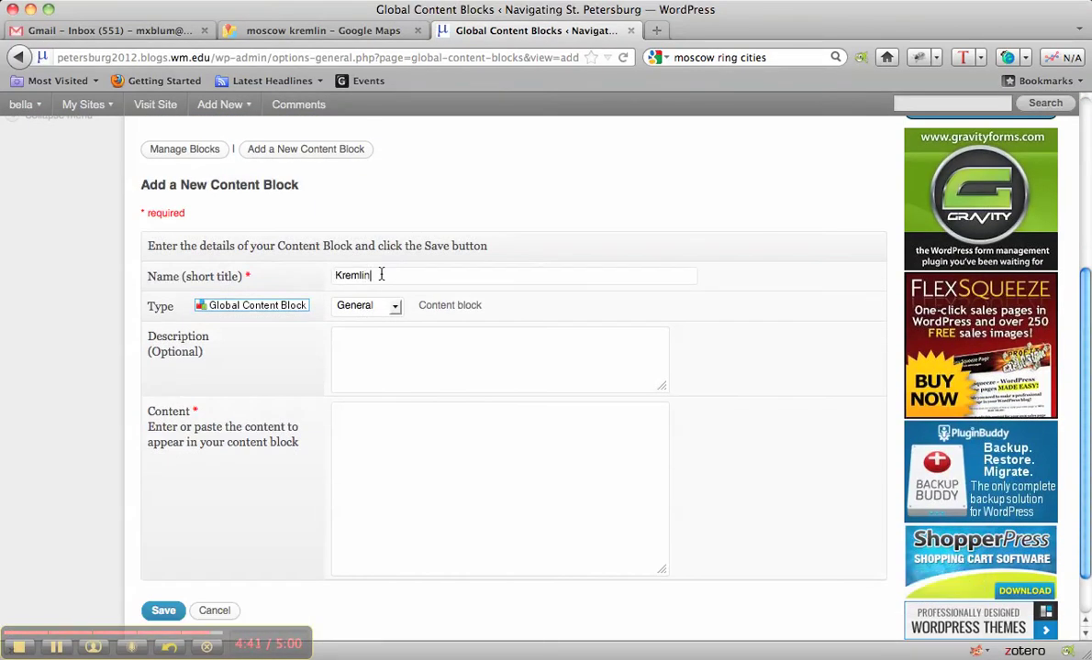
click(373, 306)
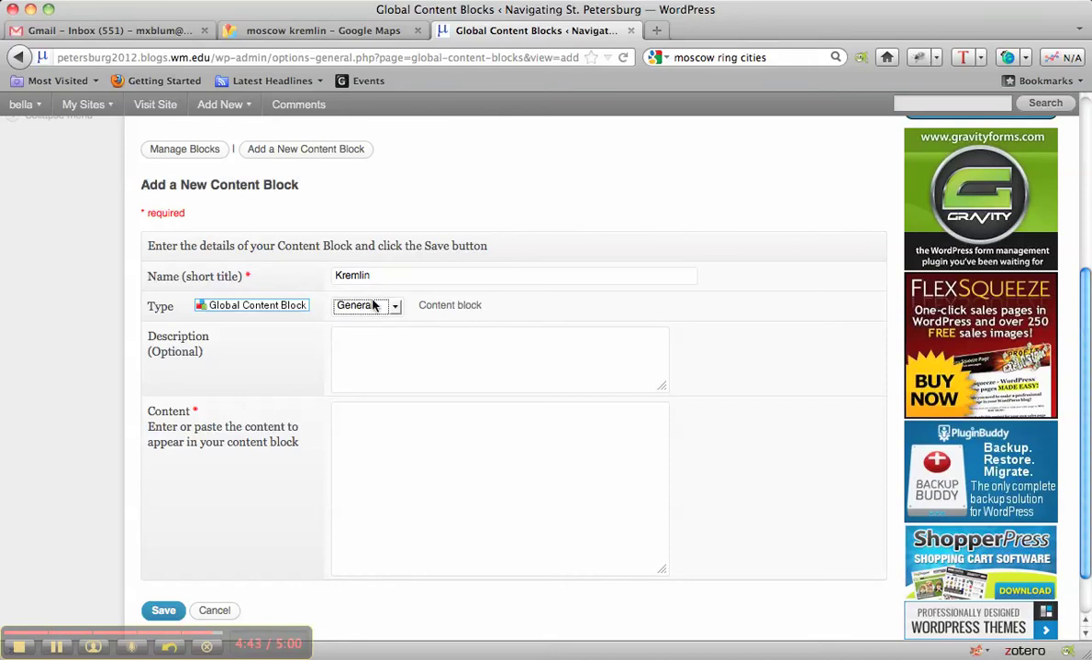
click(374, 306)
click(361, 396)
Step: Paste the copied Google Maps embed code as the Kremlin block's content, save the block and open the blog's posts list
click(360, 441)
text(<iframe width="600" height="600" frameborder="0" scrolling="no" marginheight="0" marginwidth="0" src="http://maps.google.com/maps?f=q&amp;source=embed&amp;hl=en&amp;geocode=&amp;q=moscow+kremlin&amp;aq=&amp;sll=55.927663,38.375244&amp;sspn=1.62799,4.740601&amp;ie=UTF8&amp;hq=moscow+kremlin&amp;t=h&amp;layer=c&amp;cbll=55.753858,37.620071&amp;panoid=G-6fuop3SExCLiFxMVf4eg&amp;cbp=13,153.5,,0,-0.83&amp;ll=55.745545,37.620106&amp;spn=0.028987,0.068665&amp;z=14&amp;output=svembed"></iframe><br /><small><a href="http://maps.google.com/maps?f=q&amp;source=embed&amp;hl=en&amp;geocode=&amp;q=moscow+kremlin&amp;aq=&amp;sll=55.927663,38.375244&amp;sspn=1.62799,4.740601&amp;ie=UTF8&amp;hq=moscow+kremlin&amp;t=h&amp;layer=c&amp;cbll=55.753858,37.620071&amp;panoid=G-6fuop3SExCLiFxMVf4eg&amp;cbp=13,153.5,,0,-0.83&amp;ll=55.745545,37.620106&amp;spn=0.028987,0.068665&amp;z=14" style="color:#0000FF;text-align:left">View Larger Map</a></small>)
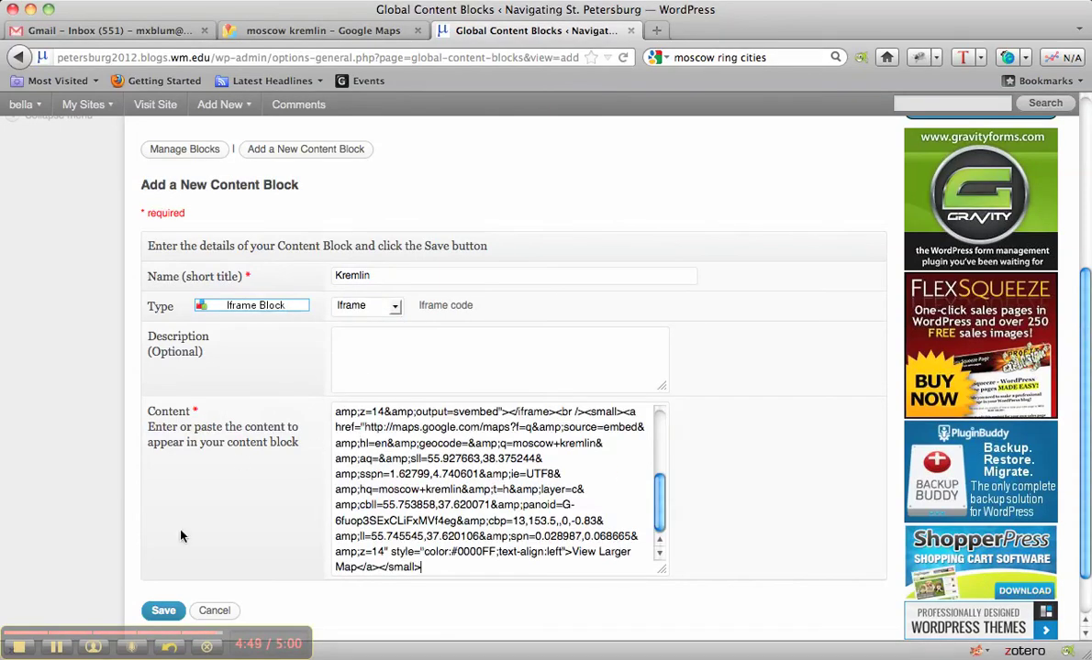
click(161, 610)
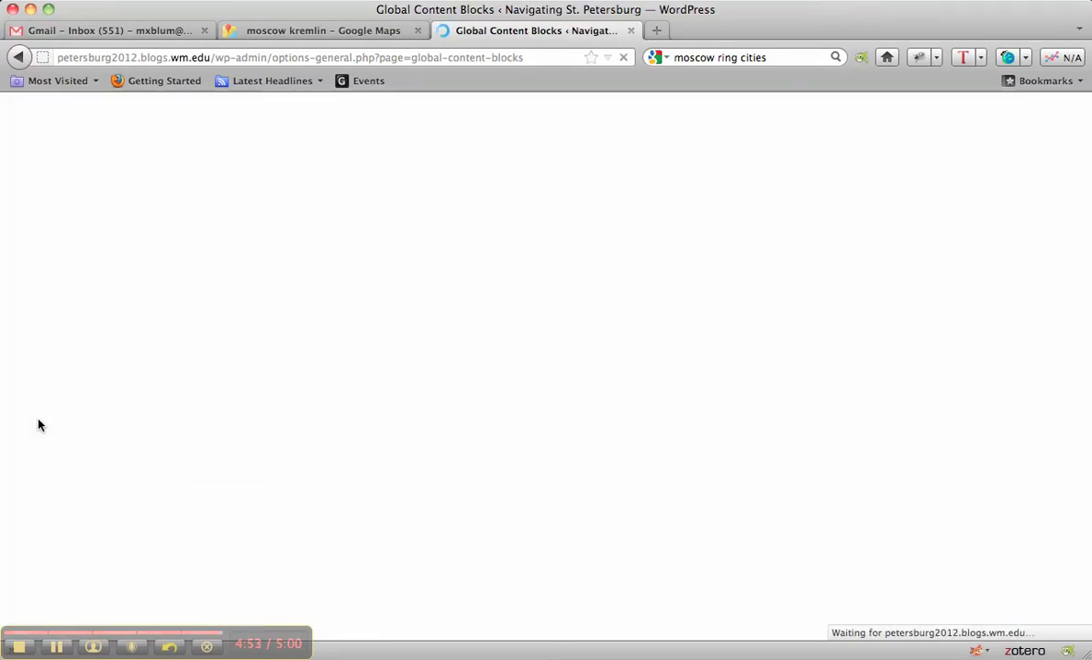
click(42, 165)
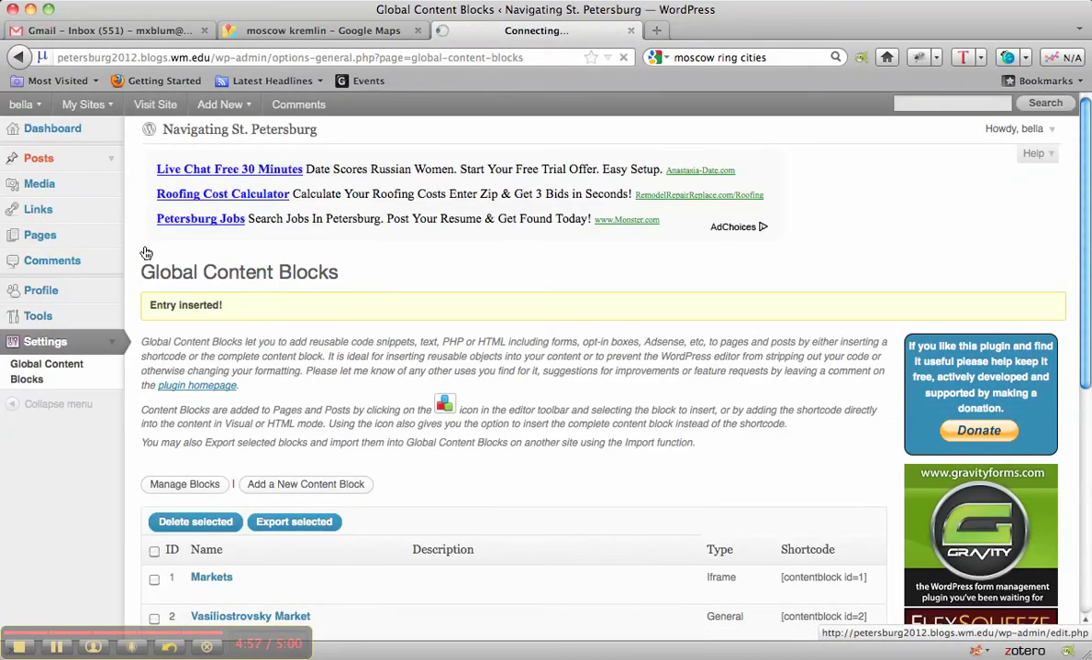